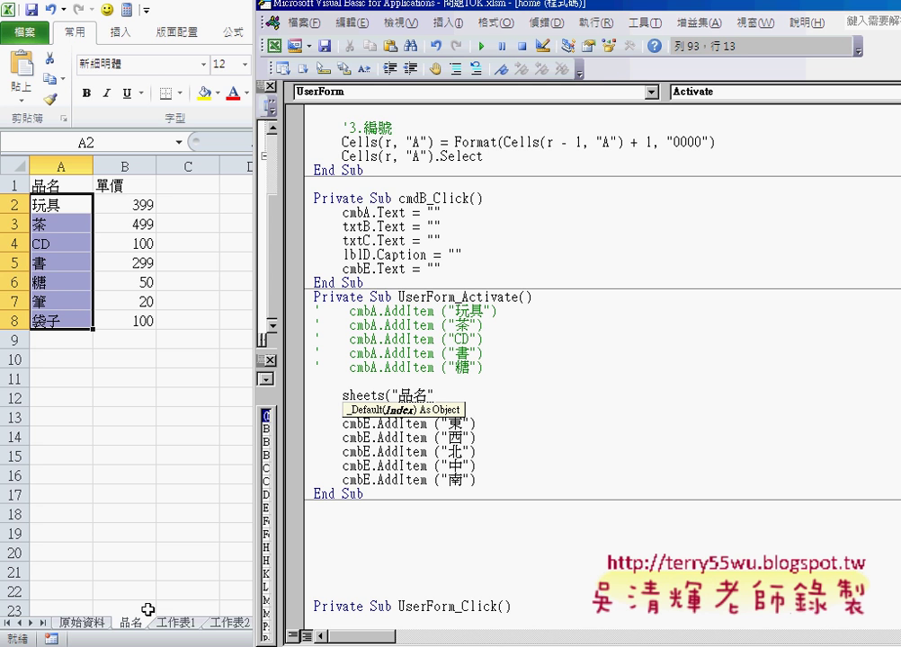
Step: Complete the Sheets("品名").Select line and paste a copy of it on the line below
{"action": "type", "text": ")."}
{"action": "type", "text": "se"}
{"action": "type", "text": "l"}
{"action": "type", "text": "ect"}
{"action": "key", "text": "Escape"}
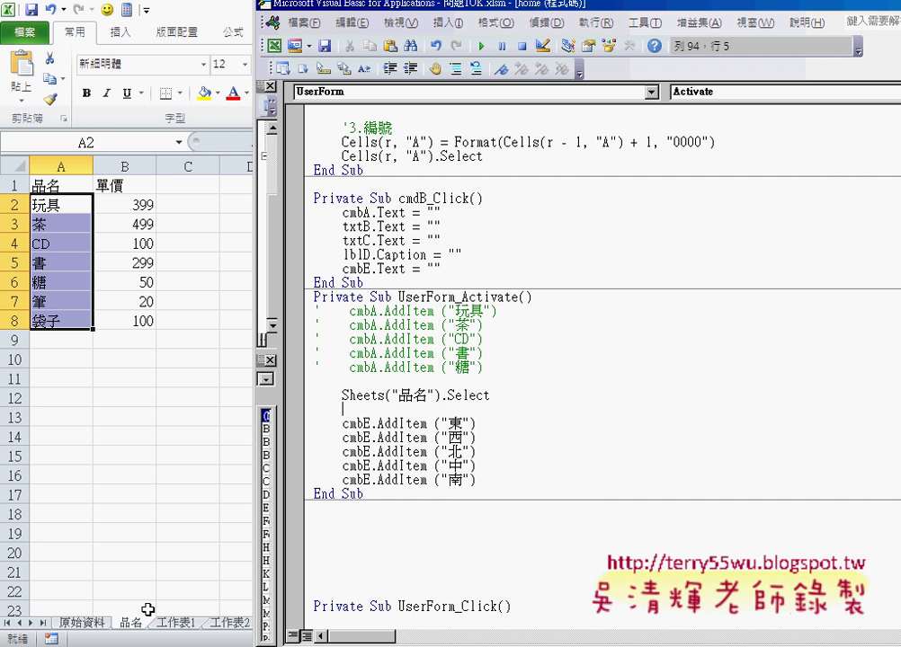
{"action": "key", "text": "Return"}
{"action": "key", "text": "Return"}
{"action": "left_click", "coordinate": [343, 422]}
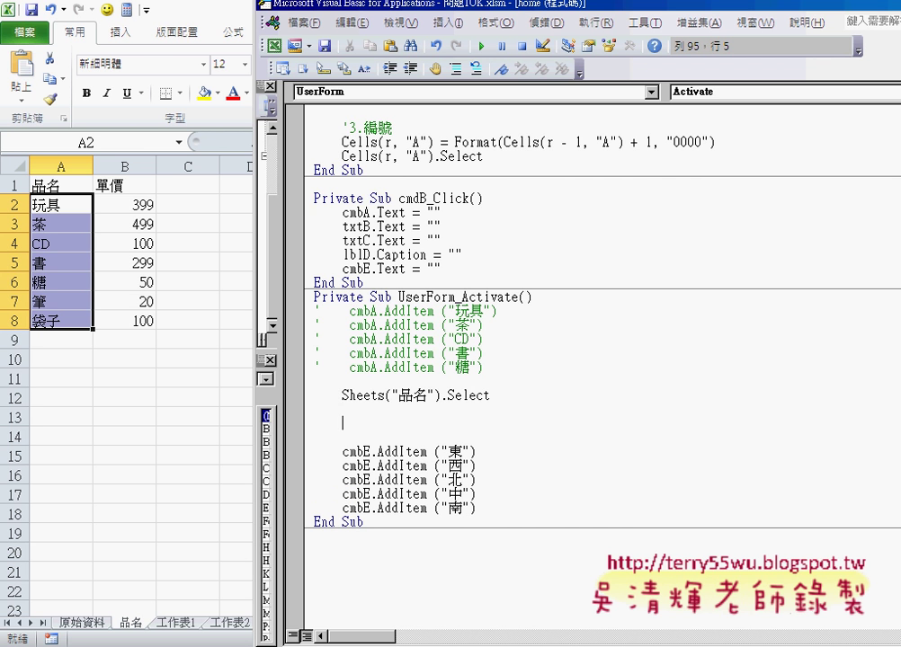
{"action": "left_click", "coordinate": [343, 396]}
{"action": "key", "text": "shift+End"}
{"action": "key", "text": "ctrl+c"}
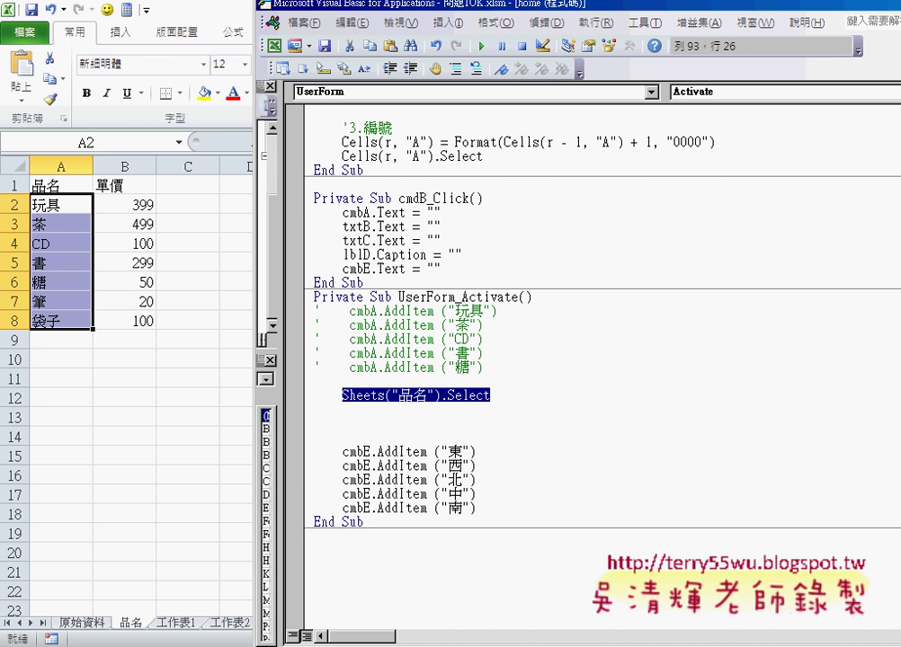
{"action": "left_click", "coordinate": [342, 421]}
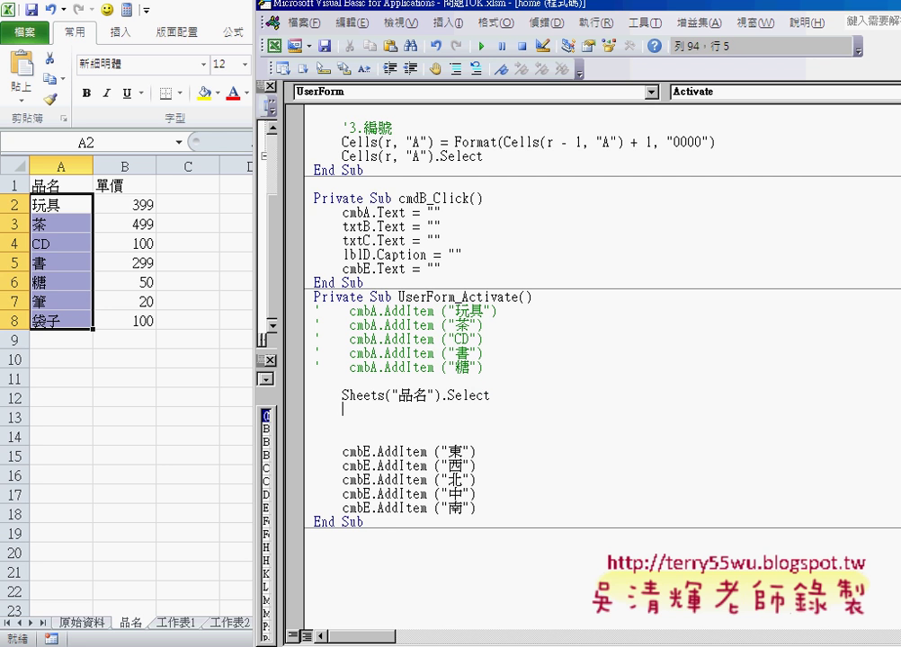
{"action": "left_click", "coordinate": [342, 436]}
{"action": "key", "text": "ctrl+v"}
Step: Change the sheet name in the copied line from 品名 to 原始資料
{"action": "key", "text": "Left"}
{"action": "key", "text": "Left"}
{"action": "key", "text": "Left"}
{"action": "key", "text": "Left"}
{"action": "key", "text": "Left"}
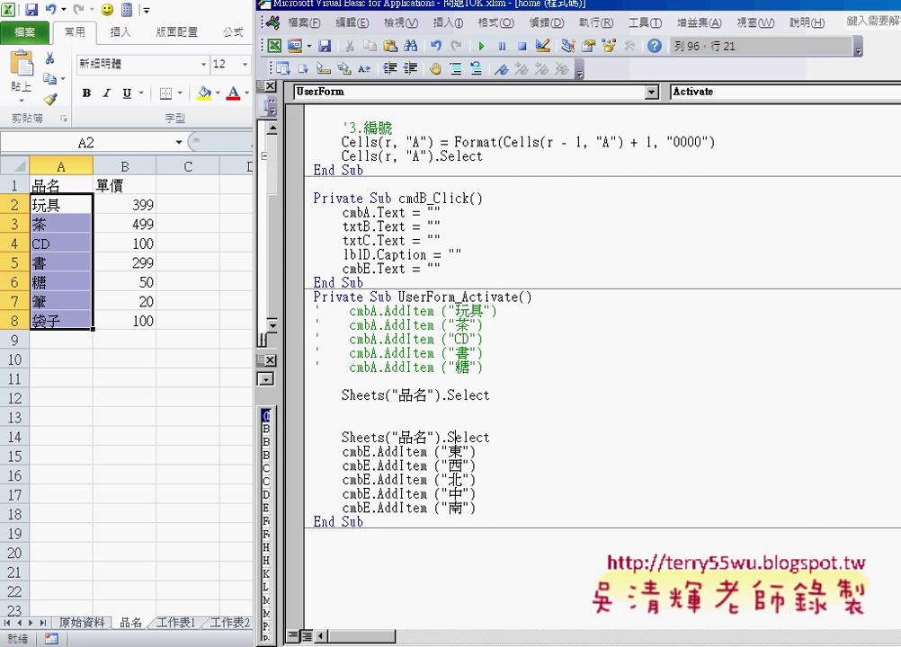
{"action": "key", "text": "Left"}
{"action": "key", "text": "Left"}
{"action": "key", "text": "Left"}
{"action": "key", "text": "shift+Left"}
{"action": "key", "text": "shift+Left"}
{"action": "type", "text": "原始"}
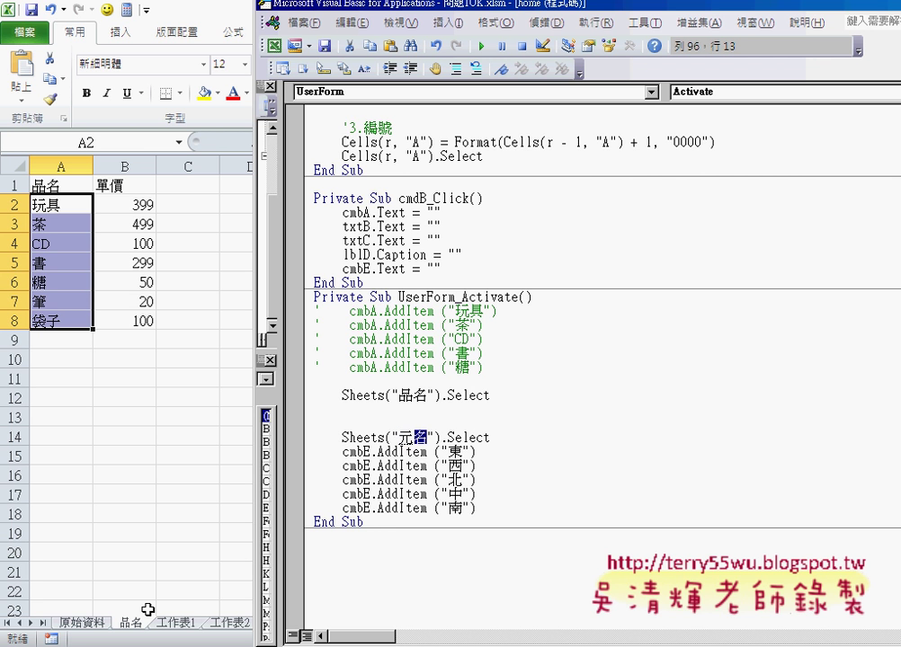
{"action": "type", "text": "ㄗ資料"}
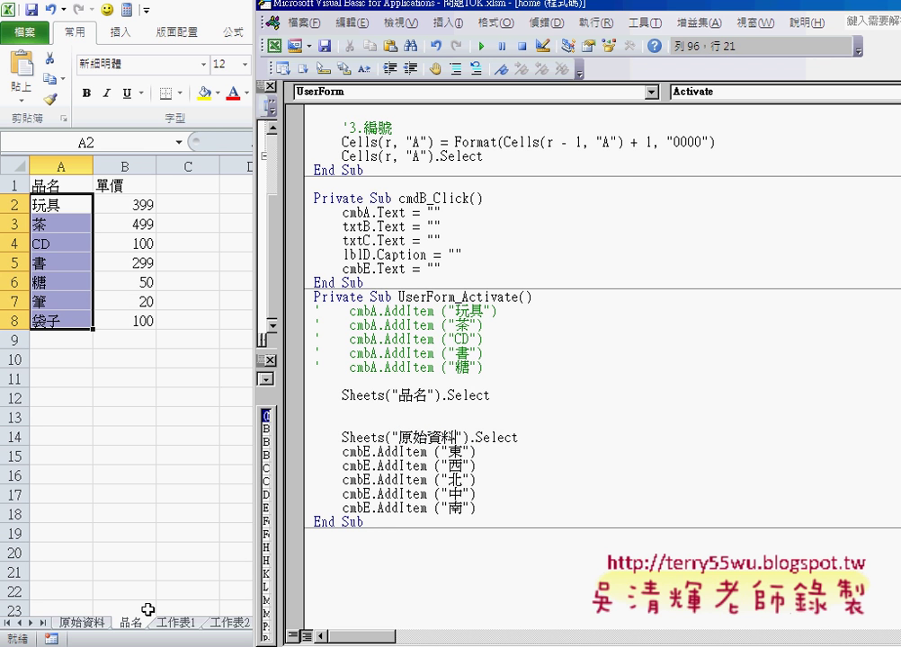
{"action": "key", "text": "Left"}
{"action": "key", "text": "Left"}
Step: Under the 品名 line, write For i = 2 To Range("A2").End(xlDown).Row and begin a Next line
{"action": "key", "text": "Up"}
{"action": "key", "text": "Up"}
{"action": "key", "text": "Up"}
{"action": "key", "text": "Left"}
{"action": "key", "text": "Left"}
{"action": "left_click", "coordinate": [438, 410]}
{"action": "key", "text": "Tab"}
{"action": "key", "text": "BackSpace"}
{"action": "type", "text": "f"}
{"action": "type", "text": "ori"}
{"action": "type", "text": "="}
{"action": "type", "text": "2"}
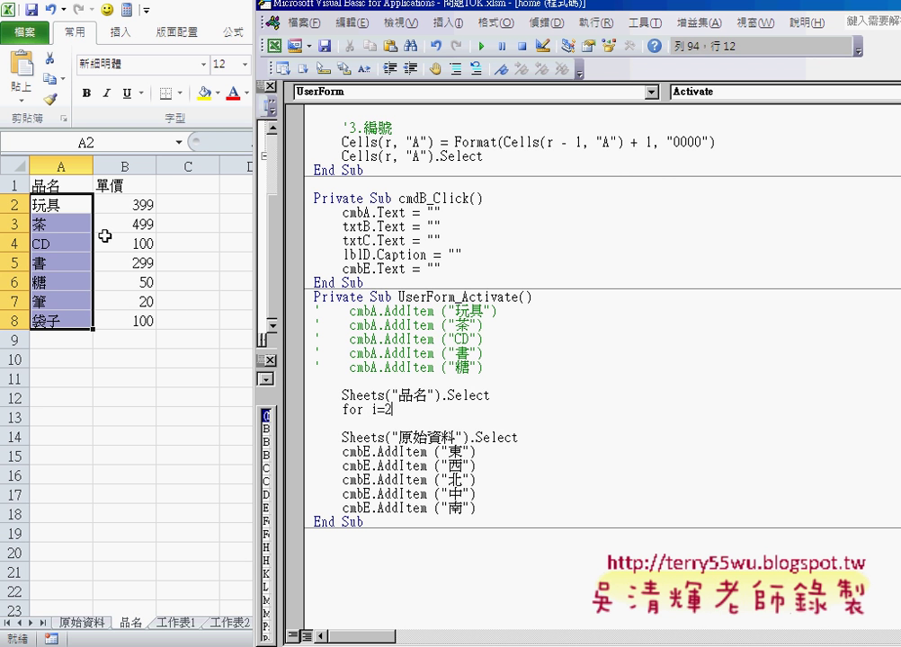
{"action": "type", "text": " to "}
{"action": "type", "text": "ra"}
{"action": "type", "text": "nge("}
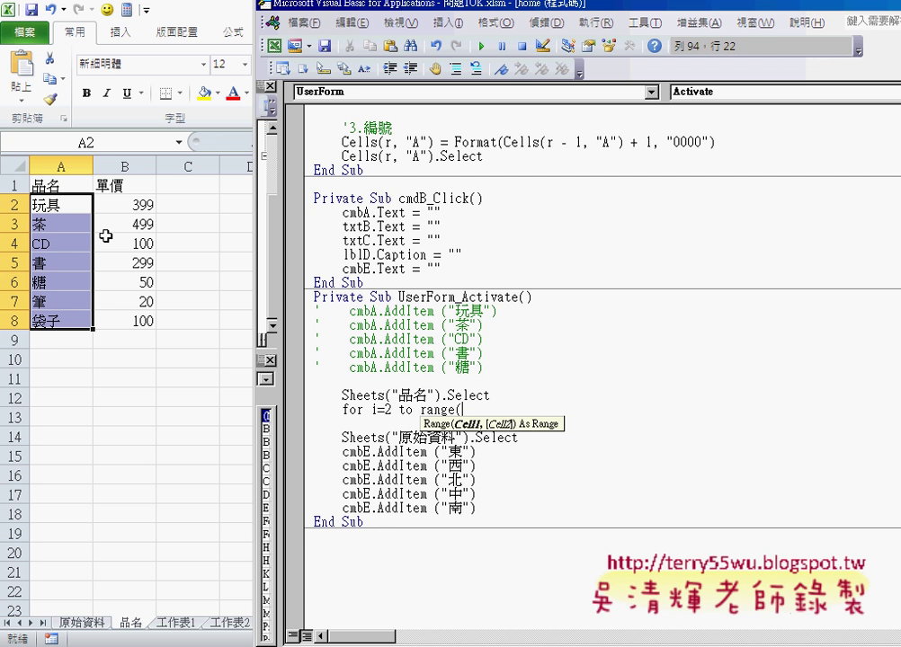
{"action": "type", "text": "\"A"}
{"action": "type", "text": "2"}
{"action": "type", "text": "\").e"}
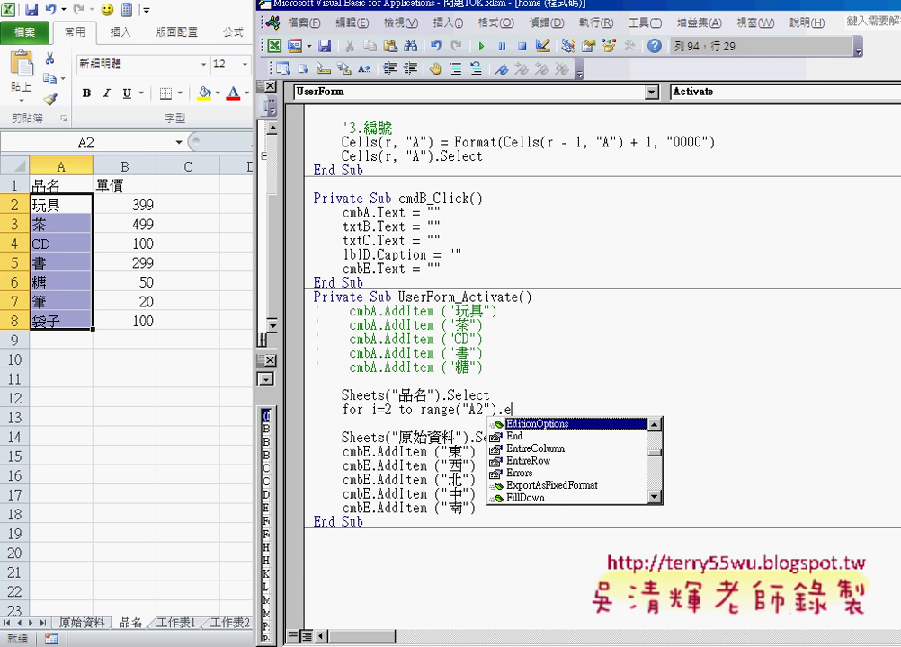
{"action": "type", "text": "nd "}
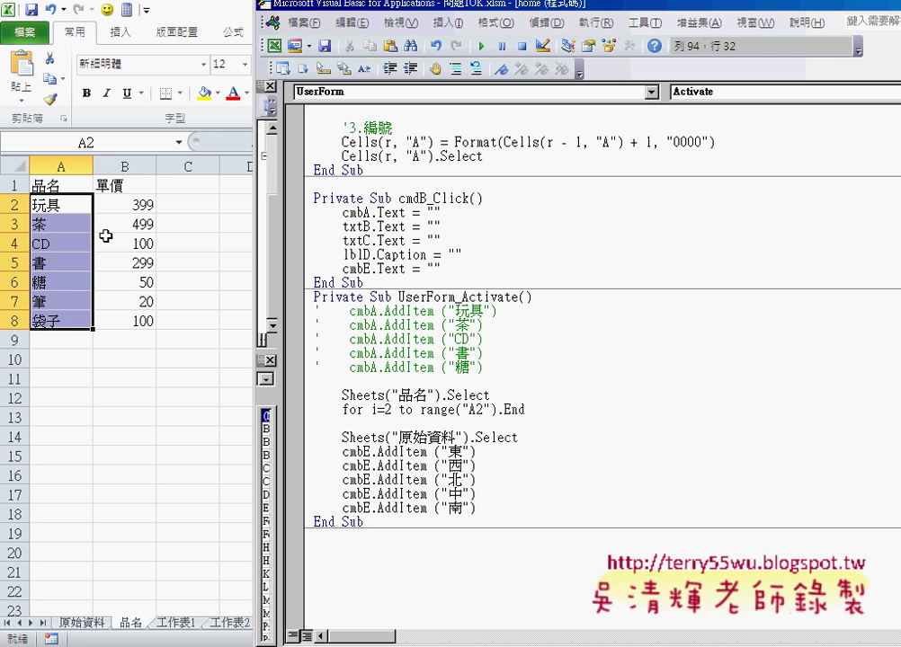
{"action": "type", "text": "(xlDown"}
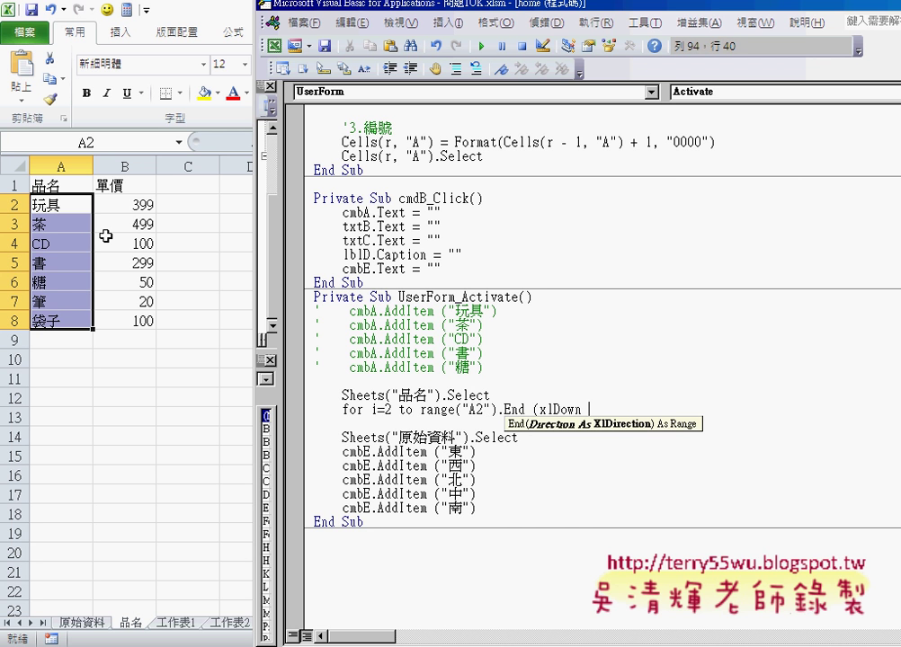
{"action": "type", "text": " )."}
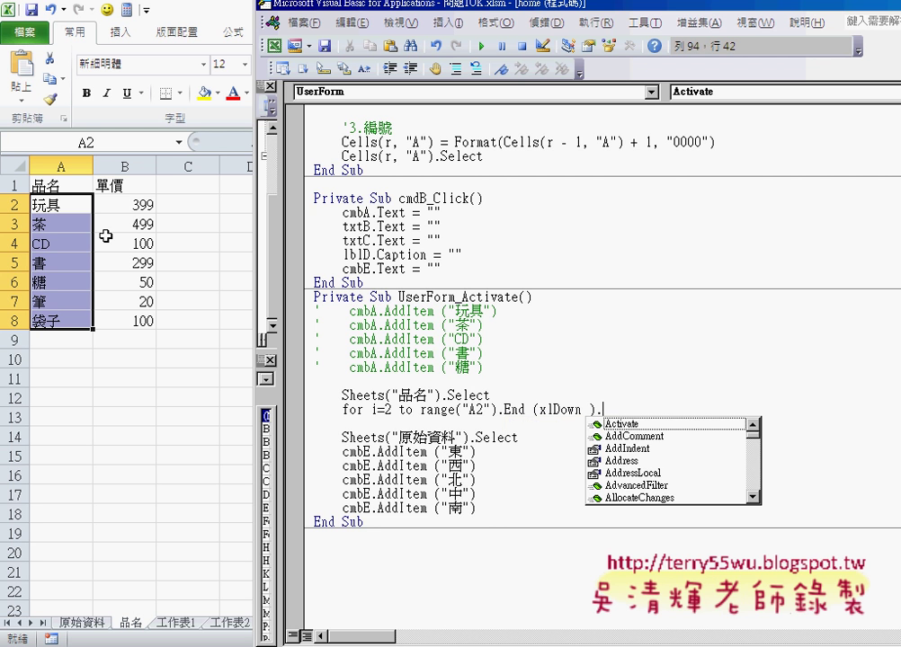
{"action": "type", "text": "row"}
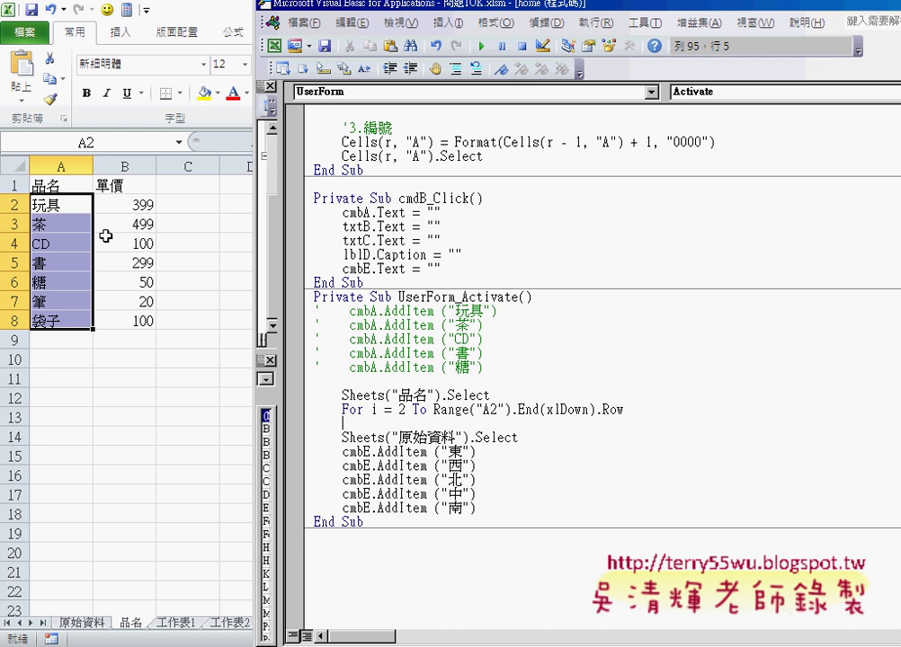
{"action": "key", "text": "Return"}
{"action": "left_click", "coordinate": [342, 437]}
{"action": "type", "text": "ne"}
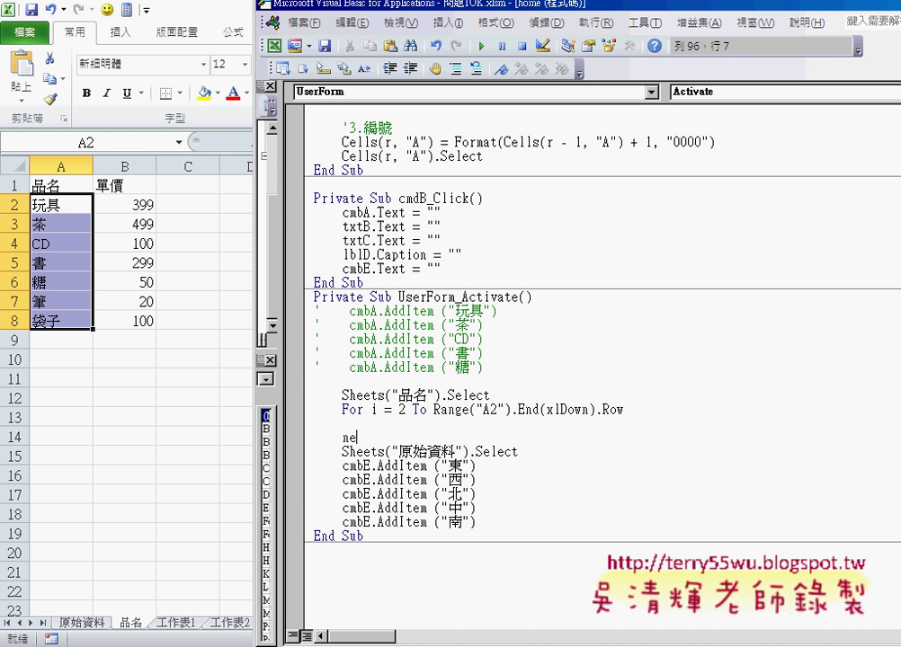
{"action": "type", "text": "xt"}
Step: Copy the commented cmbA.AddItem ("玩具") statement into the loop, indented
{"action": "left_click", "coordinate": [370, 422]}
{"action": "left_click_drag", "start_coordinate": [350, 311], "coordinate": [506, 311]}
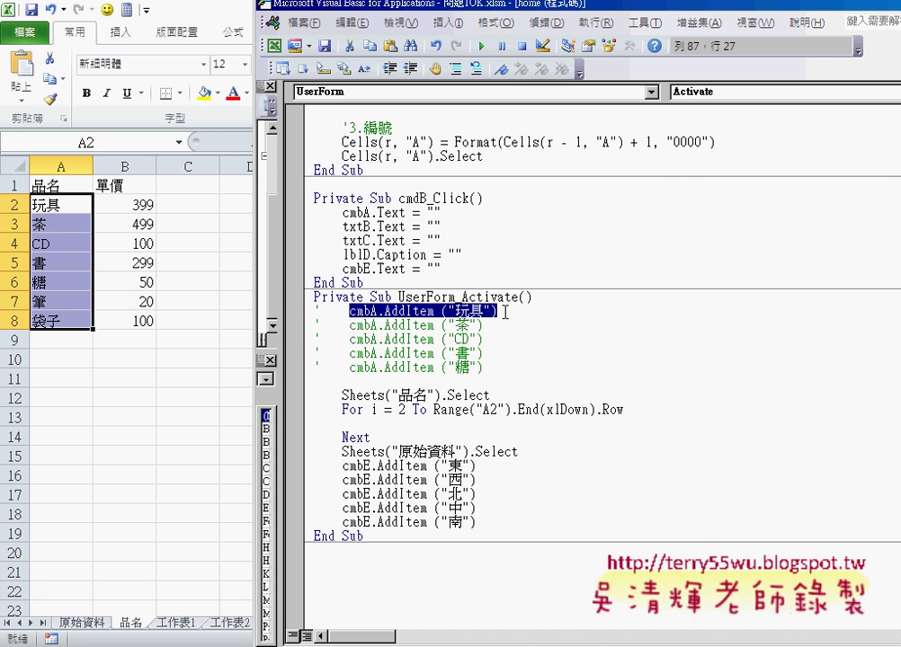
{"action": "key", "text": "ctrl+c"}
{"action": "left_click", "coordinate": [408, 423]}
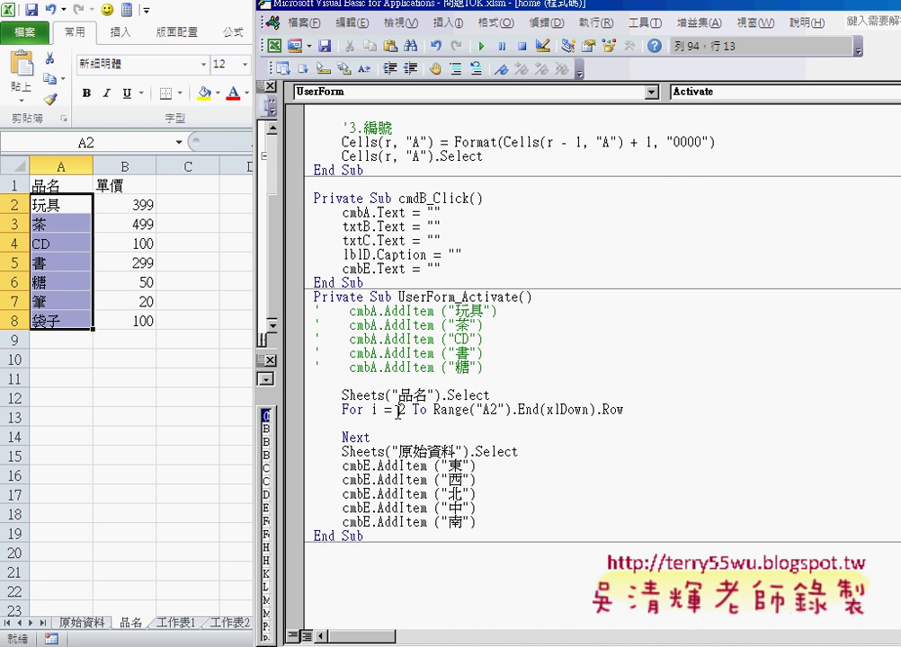
{"action": "key", "text": "Tab"}
{"action": "key", "text": "ctrl+v"}
Step: Replace the "玩具" argument with Cells(i, "A") so each row's value is added
{"action": "left_click_drag", "start_coordinate": [467, 424], "coordinate": [509, 424]}
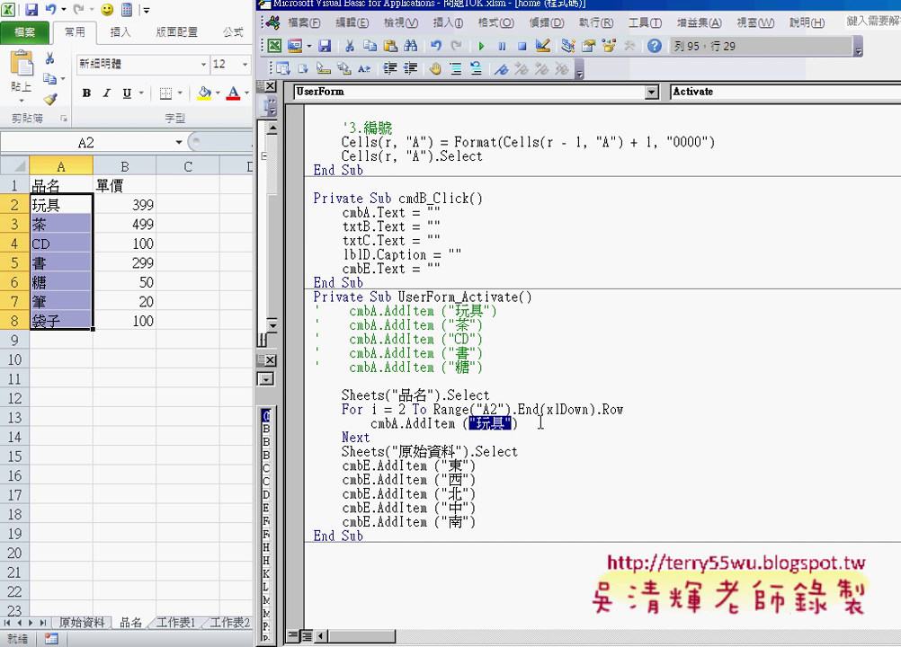
{"action": "type", "text": "cell"}
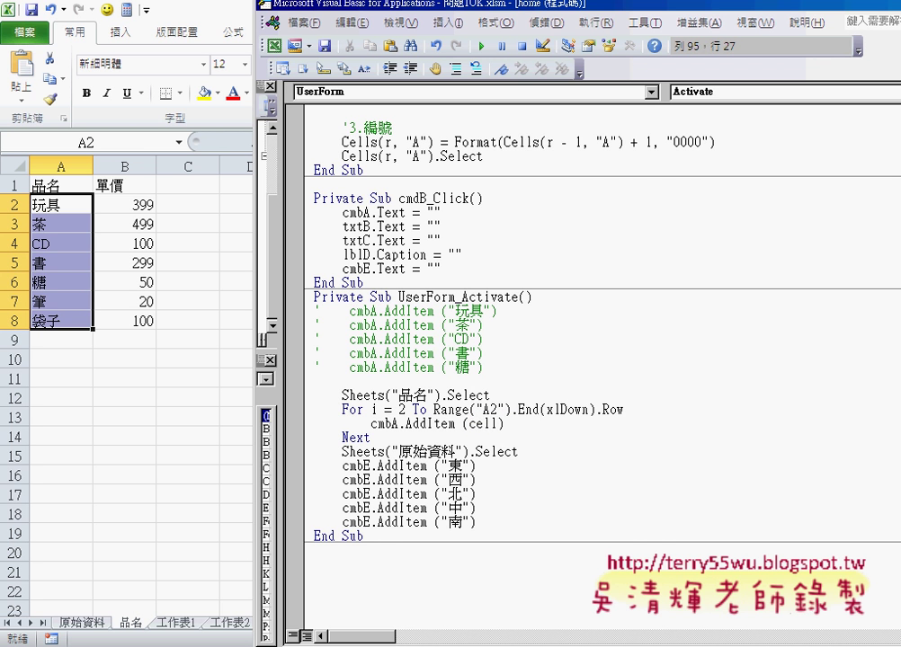
{"action": "type", "text": "s(i"}
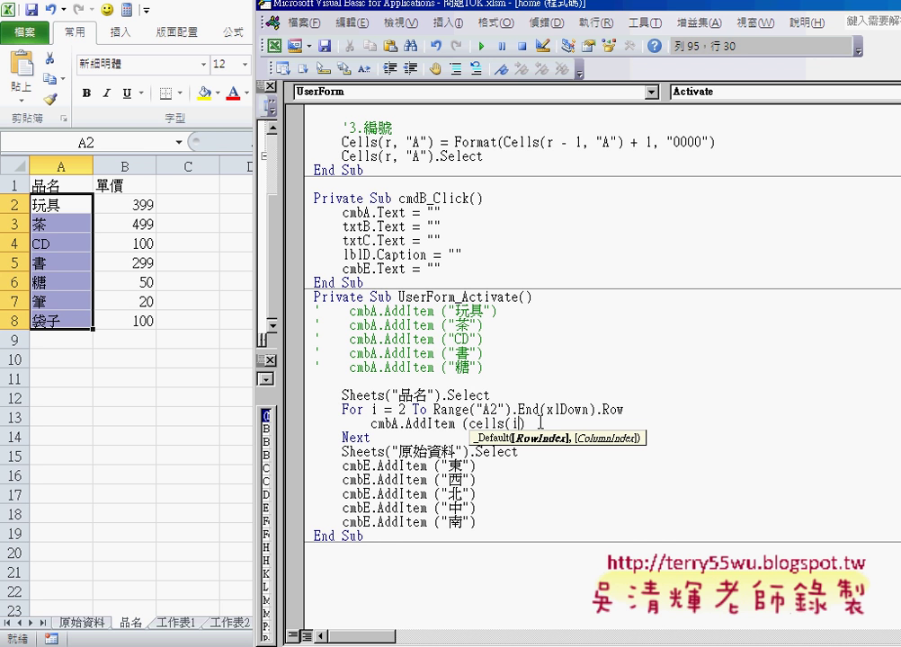
{"action": "type", "text": ",\"A"}
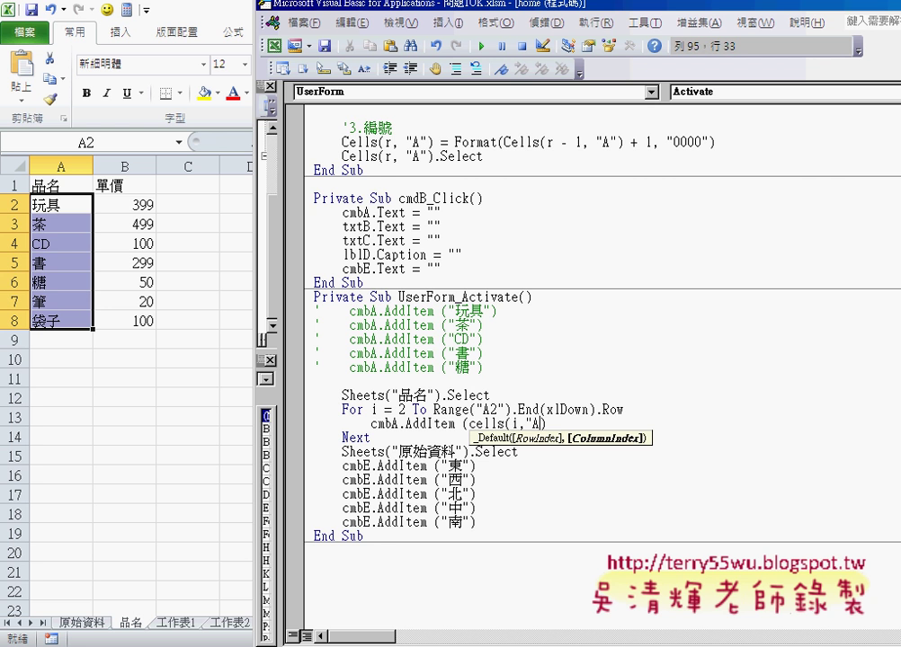
{"action": "type", "text": "\"))"}
{"action": "left_click", "coordinate": [575, 483]}
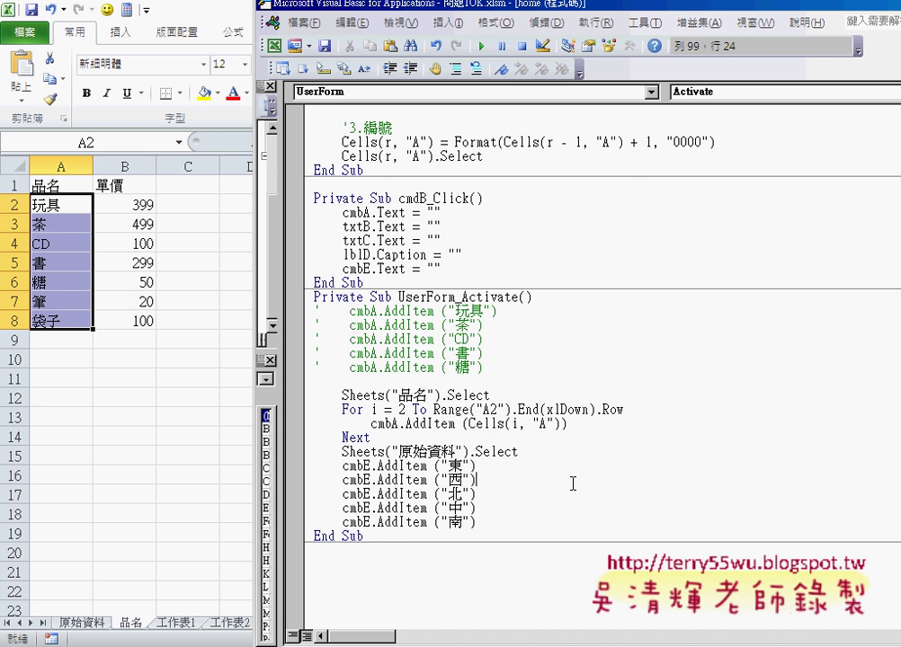
{"action": "left_click_drag", "start_coordinate": [467, 421], "coordinate": [562, 424]}
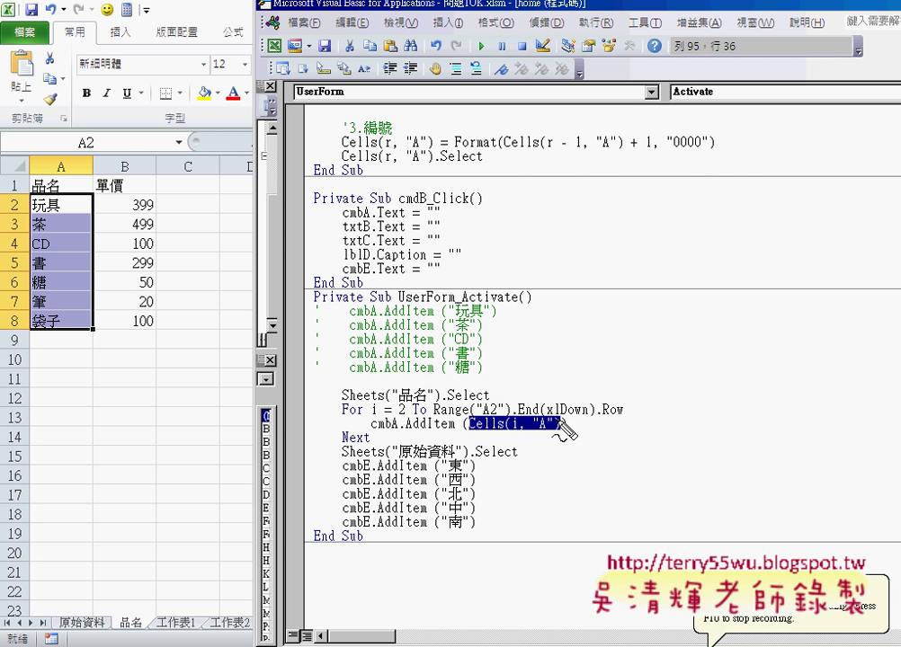
Step: Annotate how the loop reads column A from row 2 (玩具, 茶 … 袋子), then clear the marks
{"action": "left_click_drag", "start_coordinate": [393, 416], "coordinate": [407, 416]}
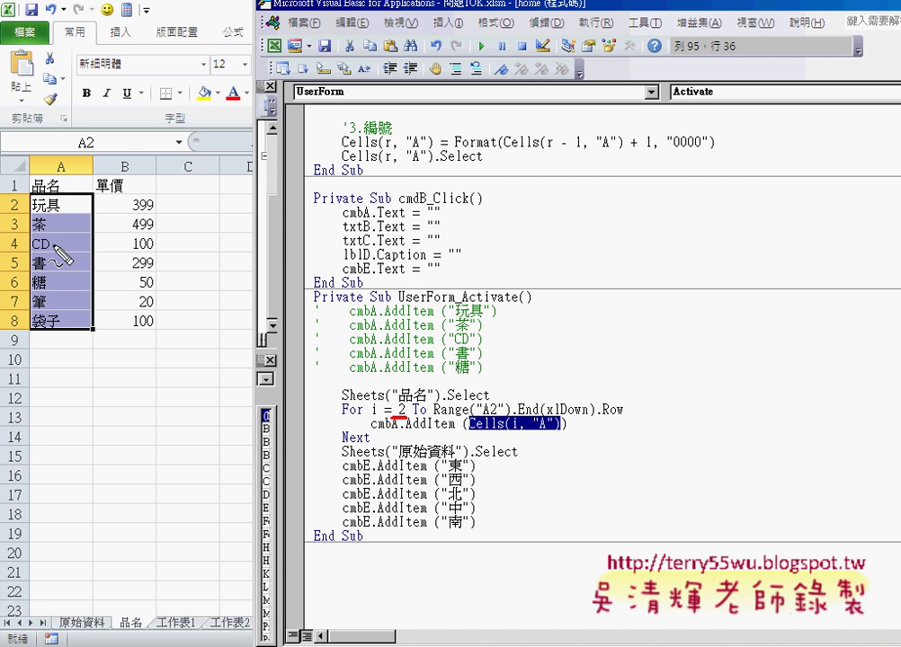
{"action": "left_click_drag", "start_coordinate": [18, 200], "coordinate": [16, 211]}
{"action": "left_click_drag", "start_coordinate": [47, 176], "coordinate": [79, 155]}
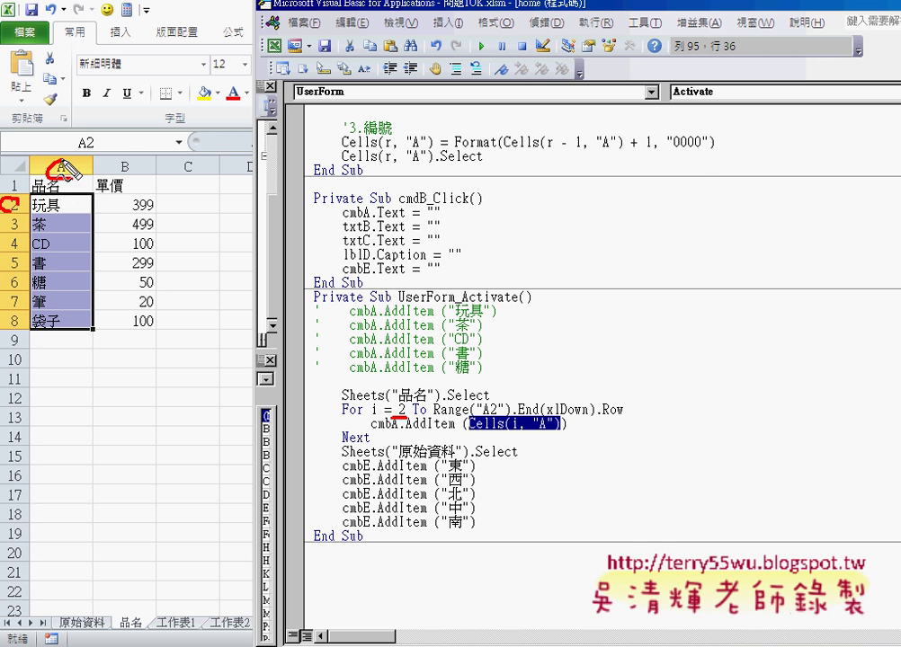
{"action": "left_click_drag", "start_coordinate": [59, 196], "coordinate": [394, 422]}
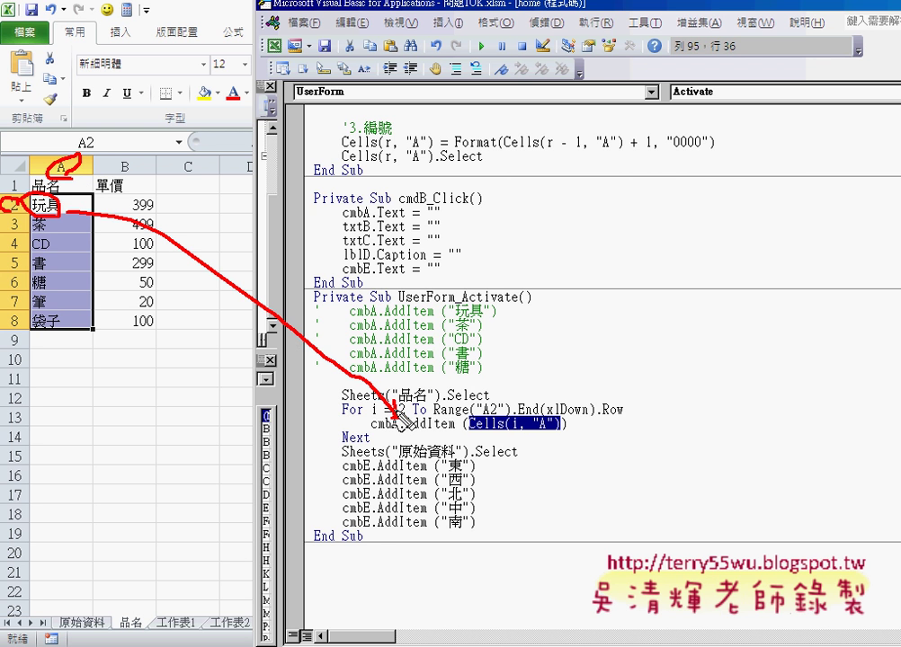
{"action": "mouse_move", "coordinate": [52, 219]}
{"action": "left_mouse_down"}
{"action": "mouse_move", "coordinate": [54, 235]}
{"action": "mouse_move", "coordinate": [286, 379]}
{"action": "left_mouse_up"}
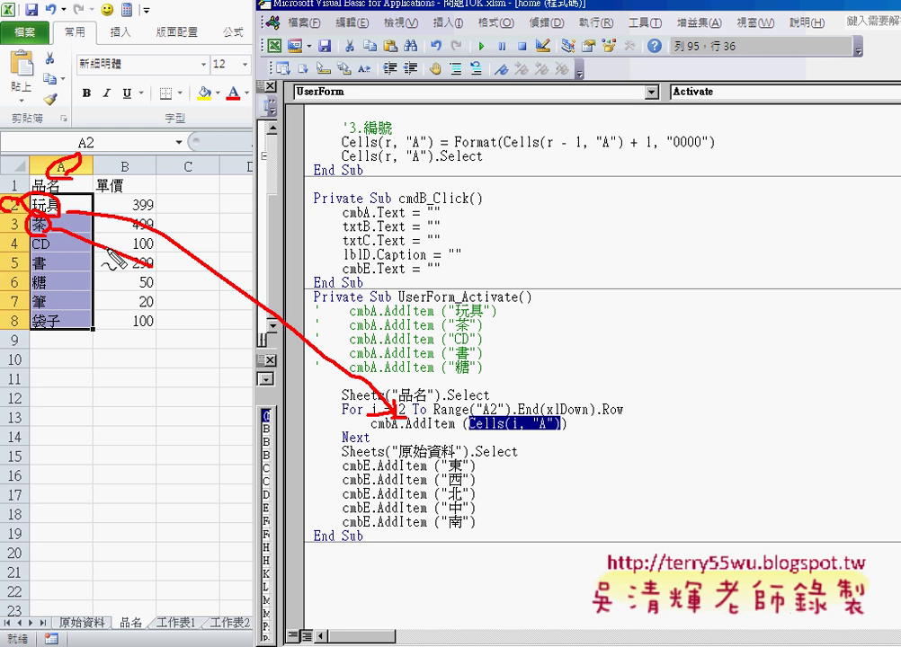
{"action": "left_click_drag", "start_coordinate": [27, 333], "coordinate": [306, 416]}
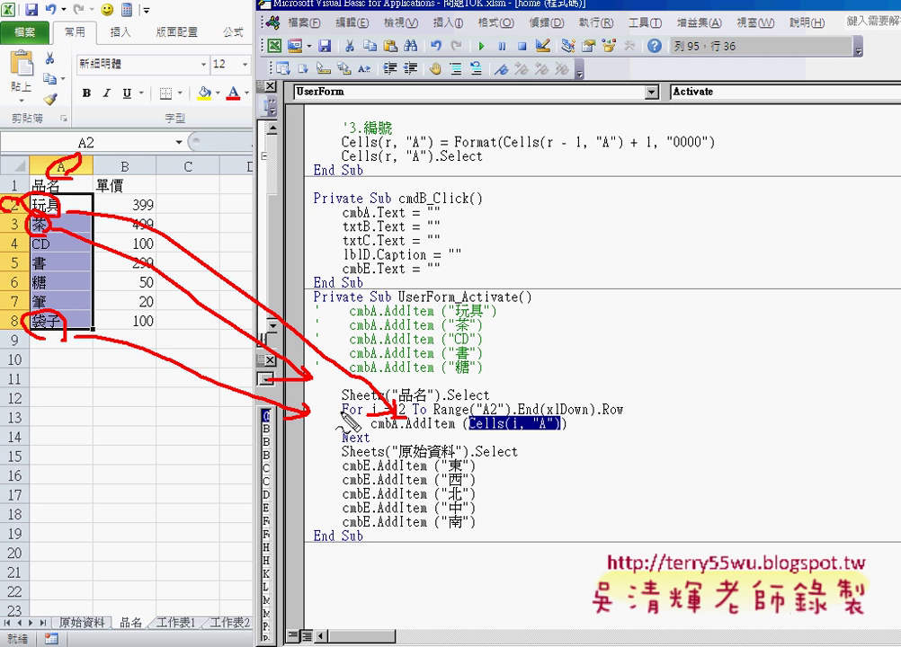
{"action": "key", "text": "Escape"}
Step: Insert a blank line after Sheets("原始資料").Select
{"action": "left_click", "coordinate": [402, 438]}
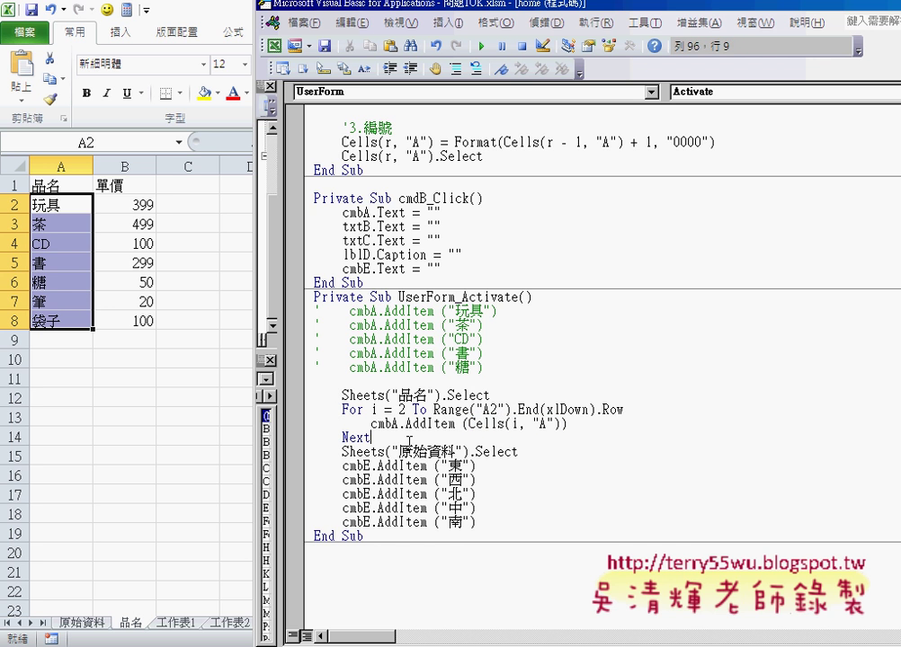
{"action": "left_click", "coordinate": [538, 450]}
{"action": "key", "text": "Return"}
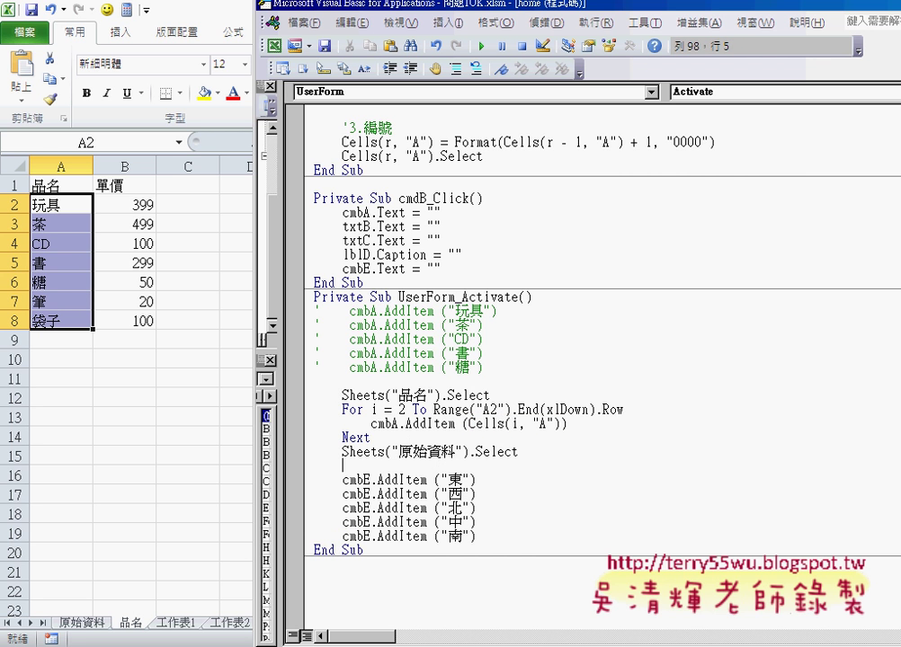
Step: Compare the new loop with the five commented AddItem lines, then run the UserForm
{"action": "left_click_drag", "start_coordinate": [533, 452], "coordinate": [305, 402]}
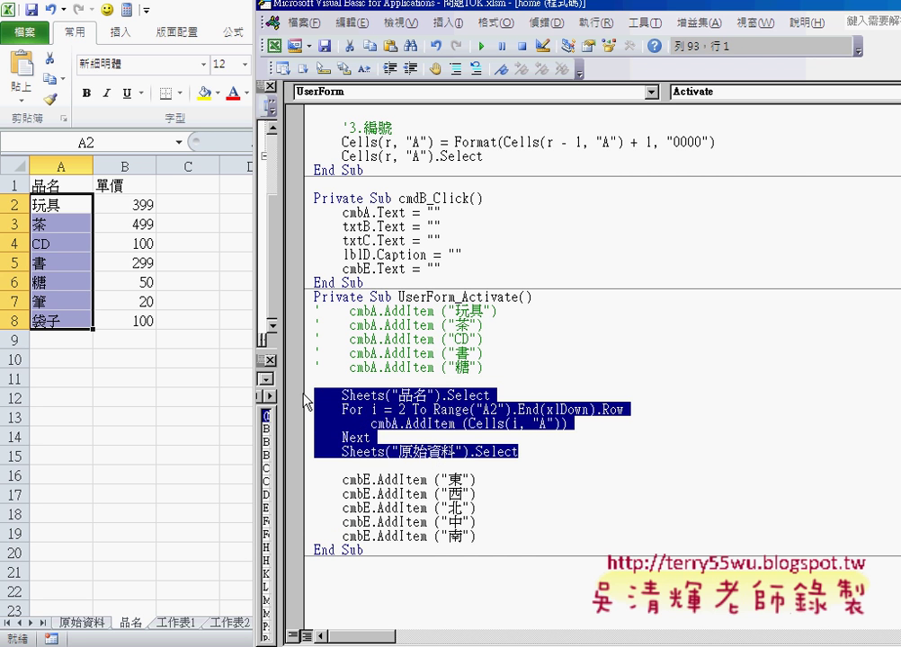
{"action": "left_click_drag", "start_coordinate": [486, 368], "coordinate": [306, 310]}
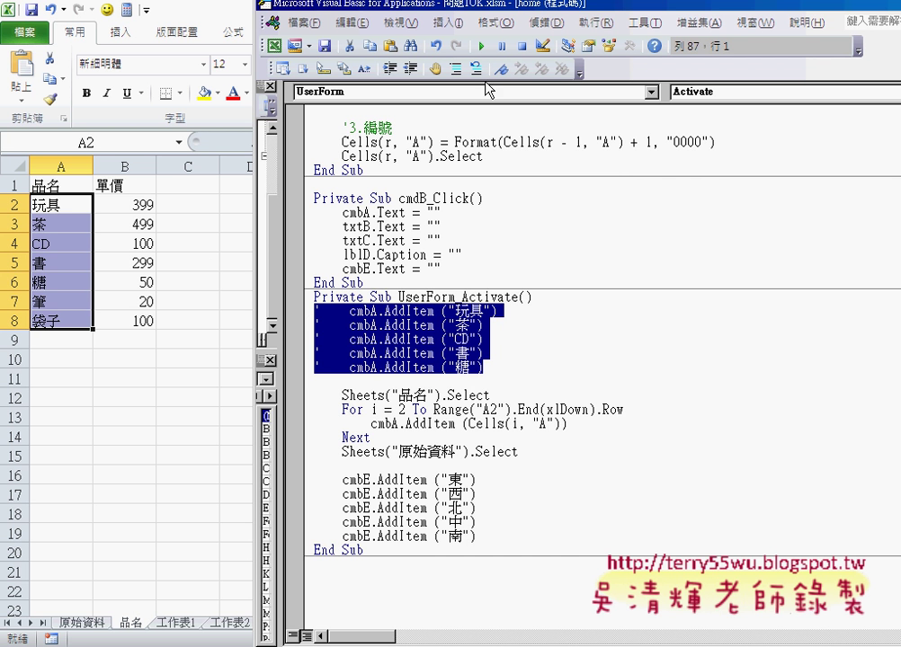
{"action": "left_click", "coordinate": [482, 46]}
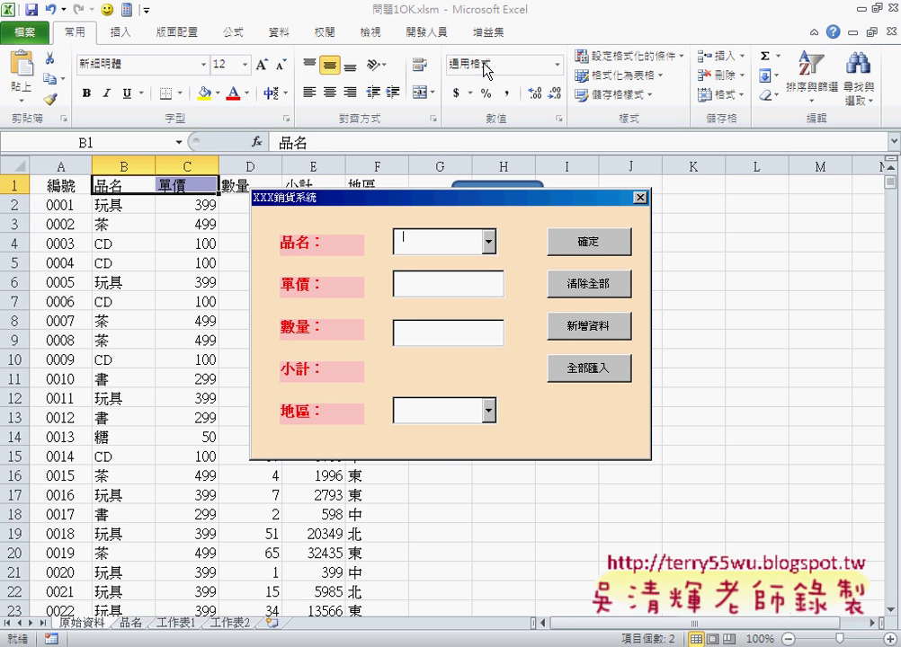
Step: Pick 玩具, then 筆, from the form's 品名 list, then close the XXX銷貨系統 form
{"action": "left_click", "coordinate": [490, 241]}
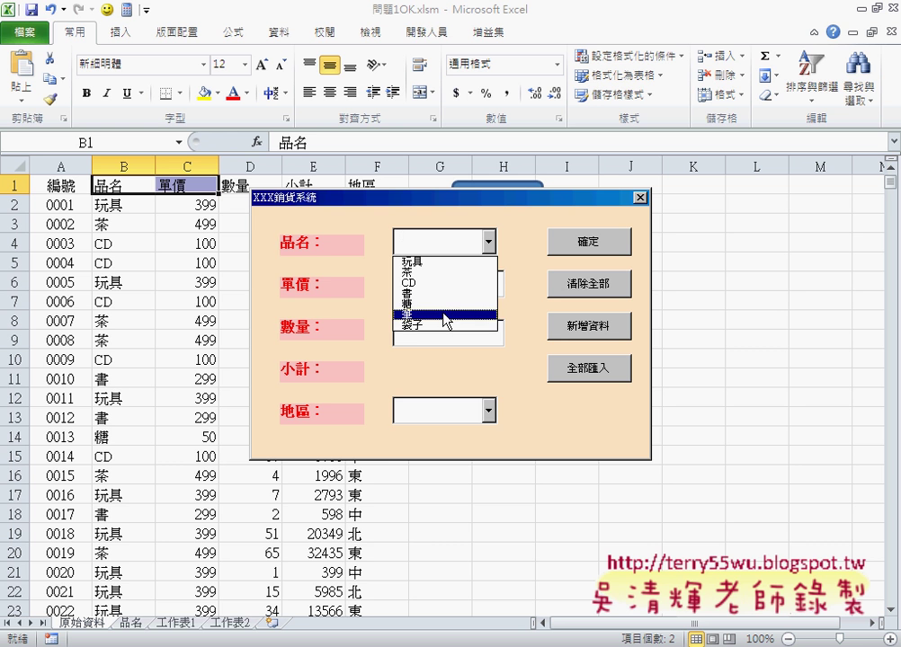
{"action": "left_click", "coordinate": [430, 262]}
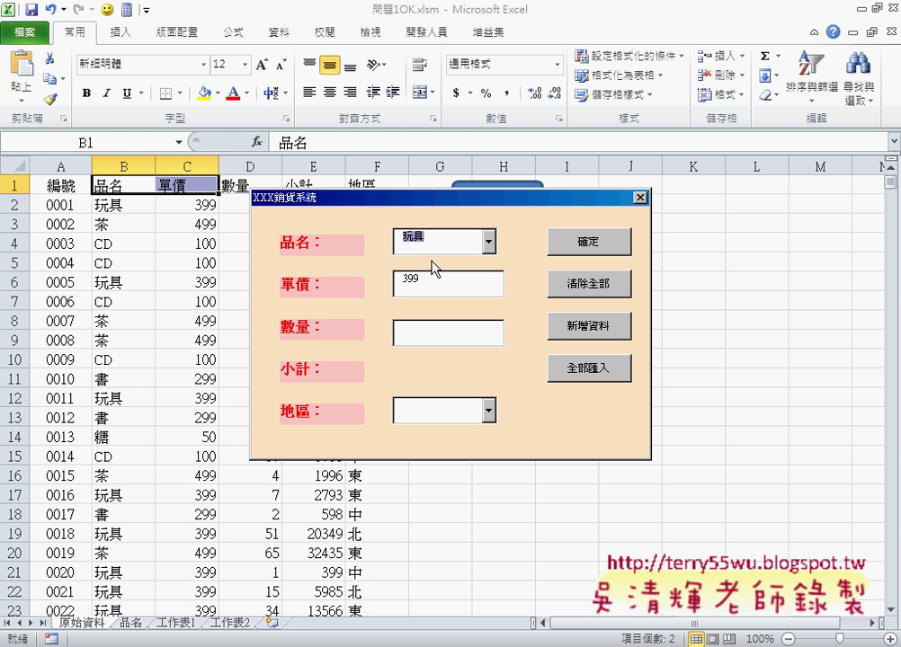
{"action": "left_click", "coordinate": [489, 241]}
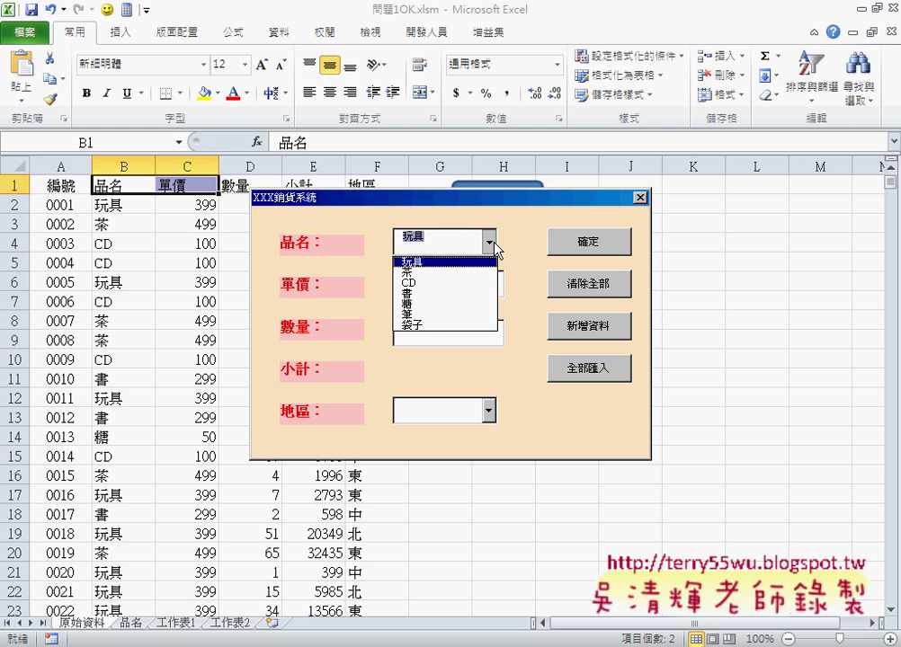
{"action": "left_click", "coordinate": [475, 315]}
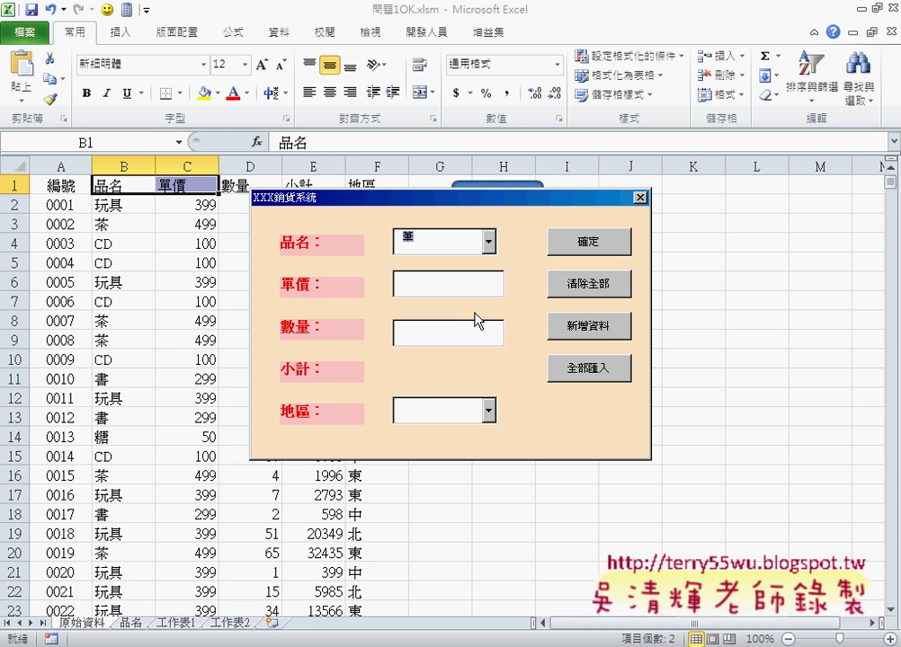
{"action": "left_click", "coordinate": [441, 284]}
{"action": "left_click", "coordinate": [441, 640]}
{"action": "left_click", "coordinate": [640, 197]}
Step: Switch back to the VBA editor and open the UserForm's code
{"action": "mouse_move", "coordinate": [377, 640]}
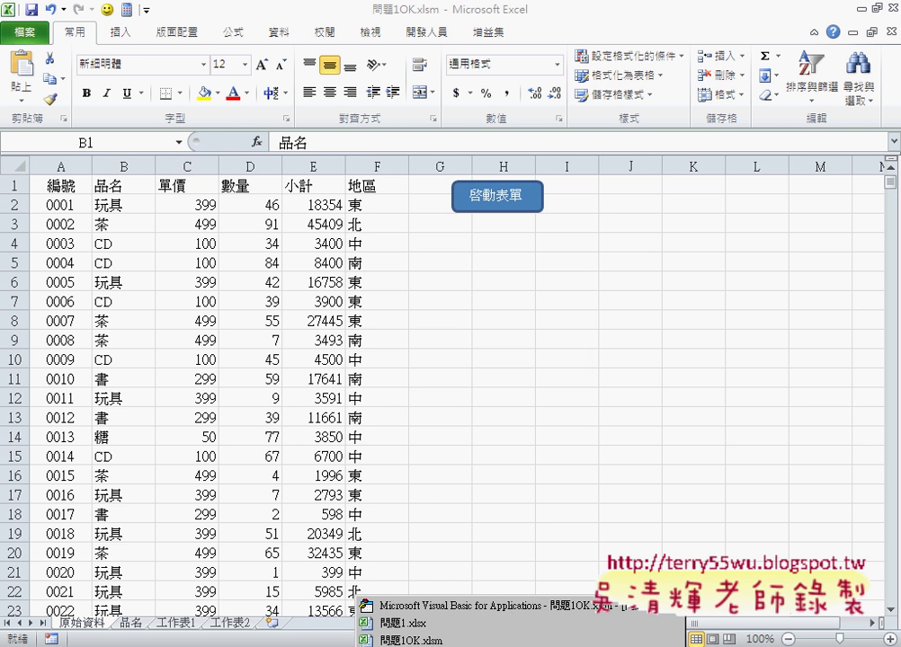
{"action": "left_click", "coordinate": [438, 608]}
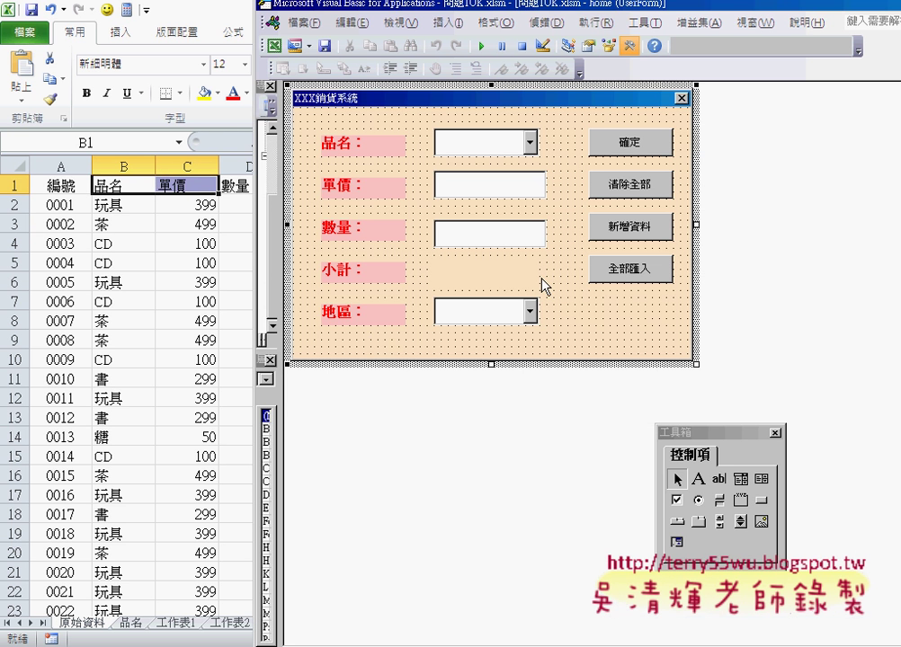
{"action": "double_click", "coordinate": [621, 333]}
Step: Highlight the 品名 selection, the End(xlDown) row limit, cmbA.AddItem and the 原始資料 switch to explain them
{"action": "mouse_move", "coordinate": [490, 286]}
{"action": "left_mouse_down"}
{"action": "mouse_move", "coordinate": [461, 286]}
{"action": "mouse_move", "coordinate": [307, 226]}
{"action": "left_mouse_up"}
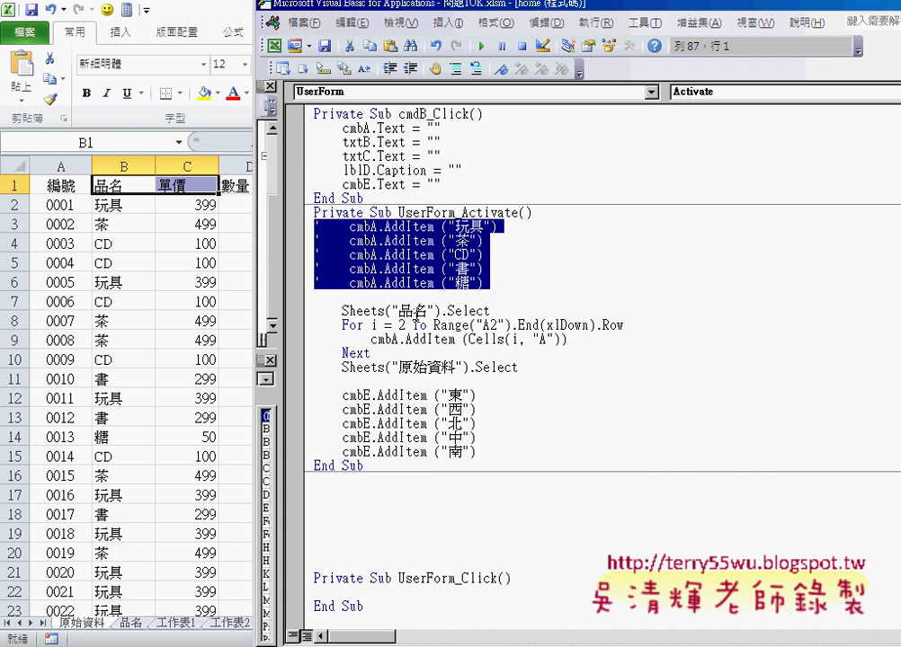
{"action": "left_click_drag", "start_coordinate": [520, 368], "coordinate": [321, 340]}
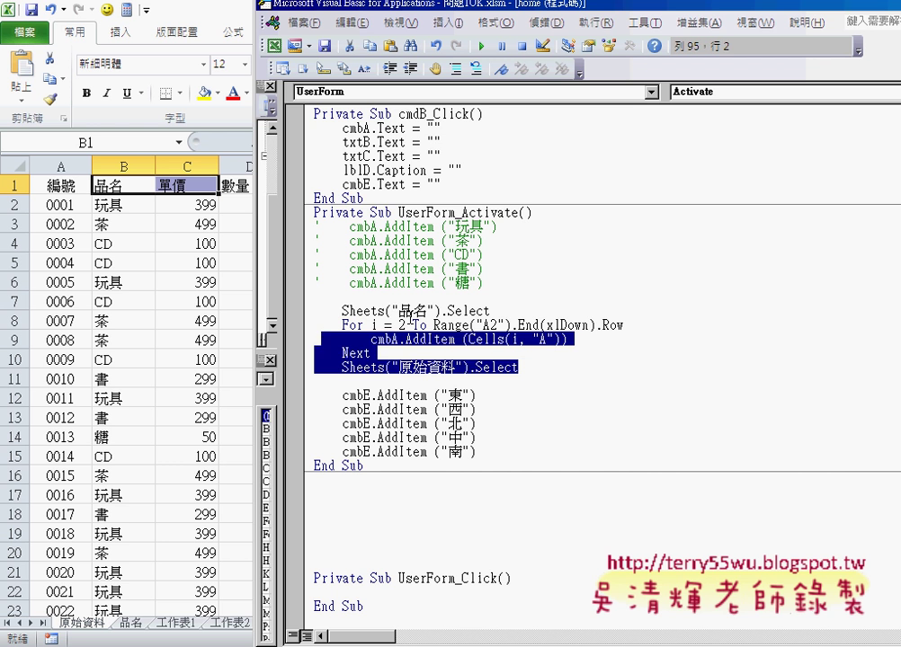
{"action": "left_click_drag", "start_coordinate": [530, 311], "coordinate": [340, 310]}
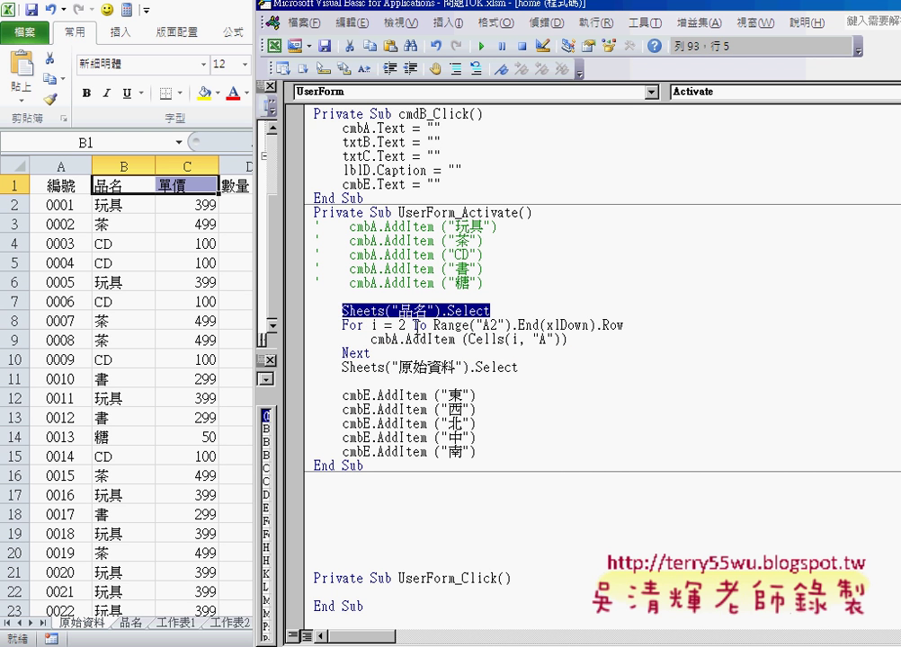
{"action": "left_click_drag", "start_coordinate": [624, 325], "coordinate": [432, 325]}
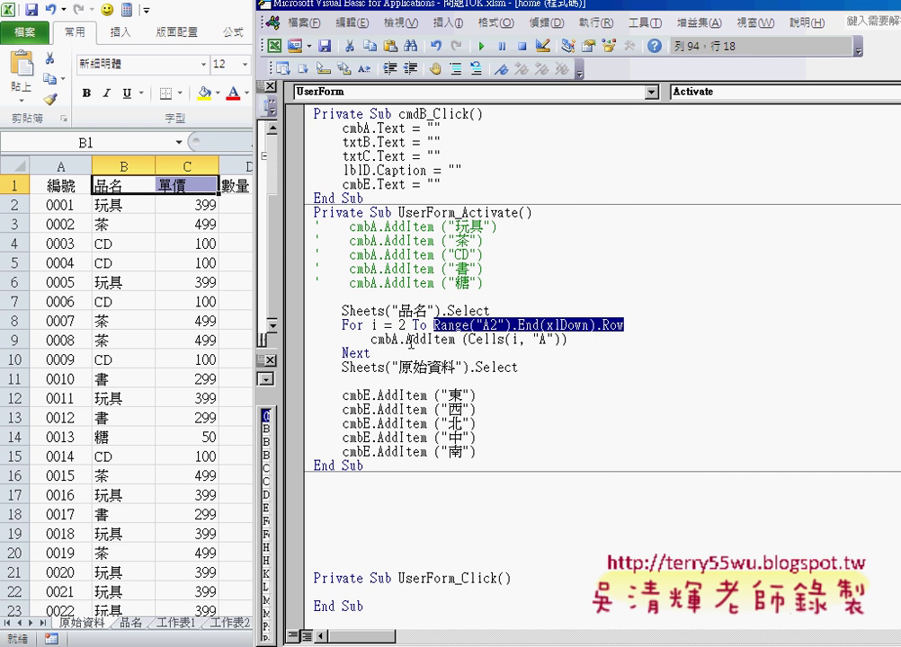
{"action": "left_click_drag", "start_coordinate": [371, 340], "coordinate": [454, 340]}
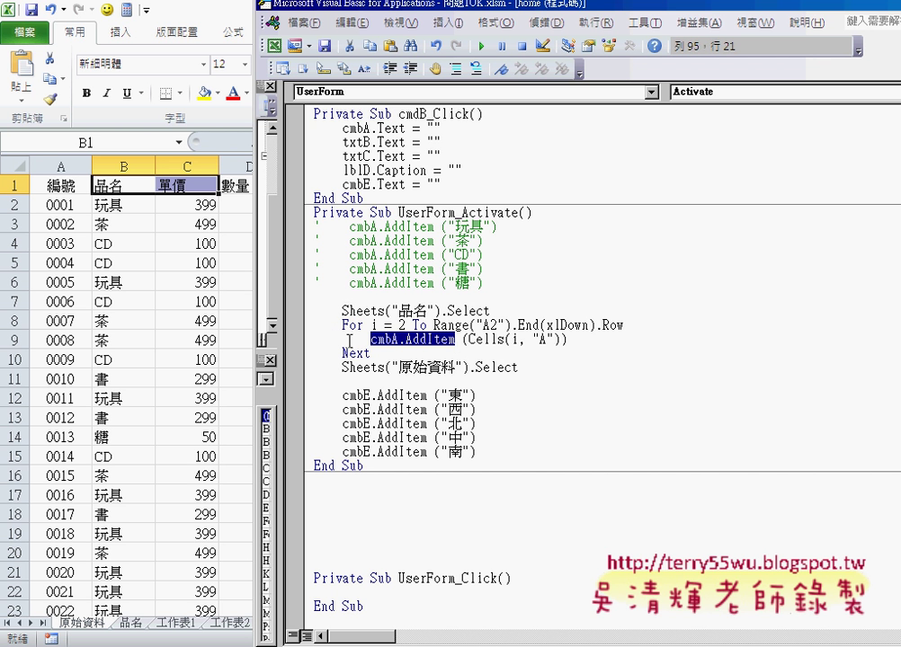
{"action": "mouse_move", "coordinate": [456, 368]}
{"action": "left_mouse_down"}
{"action": "mouse_move", "coordinate": [518, 367]}
{"action": "mouse_move", "coordinate": [335, 363]}
{"action": "left_mouse_up"}
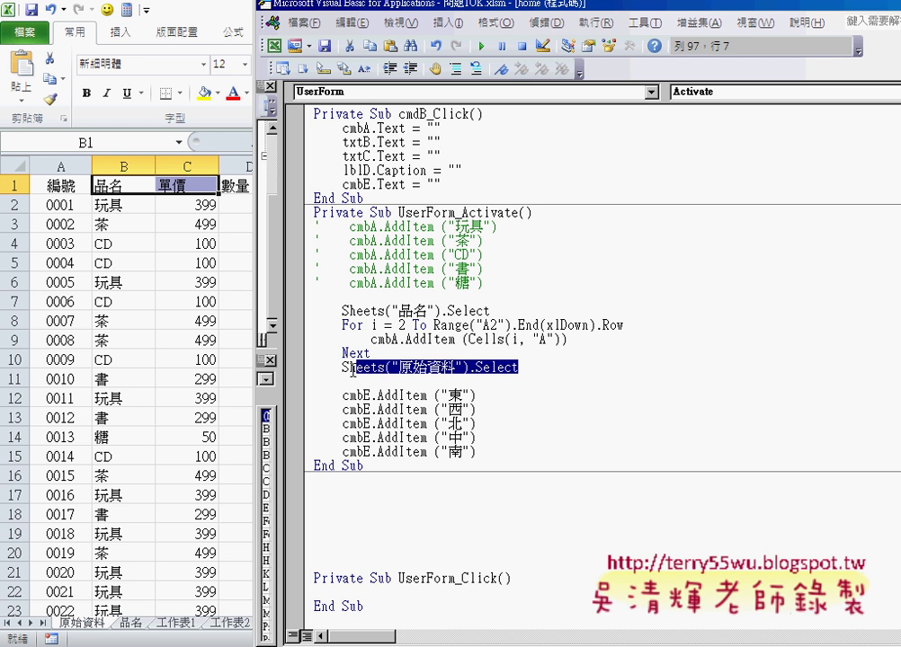